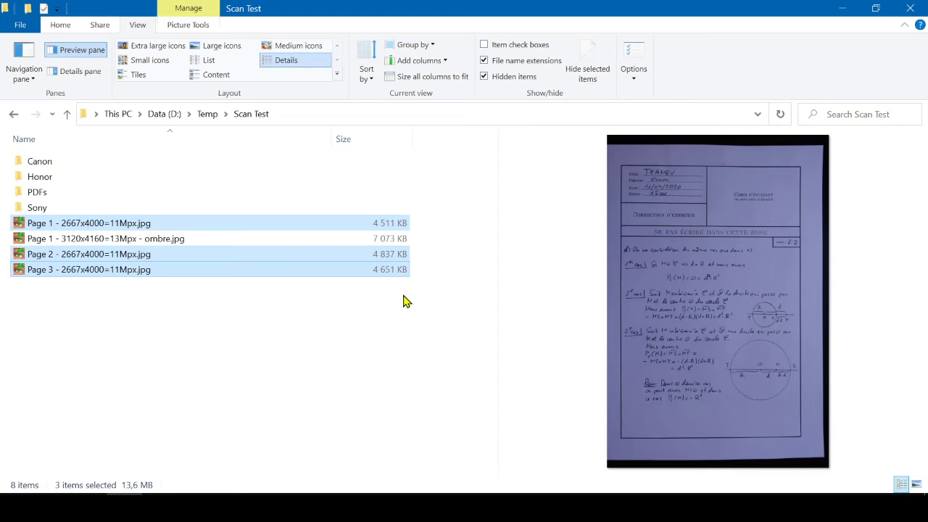
Step: Launch the NAPS2 scanning application
key(super)
text(naps2)
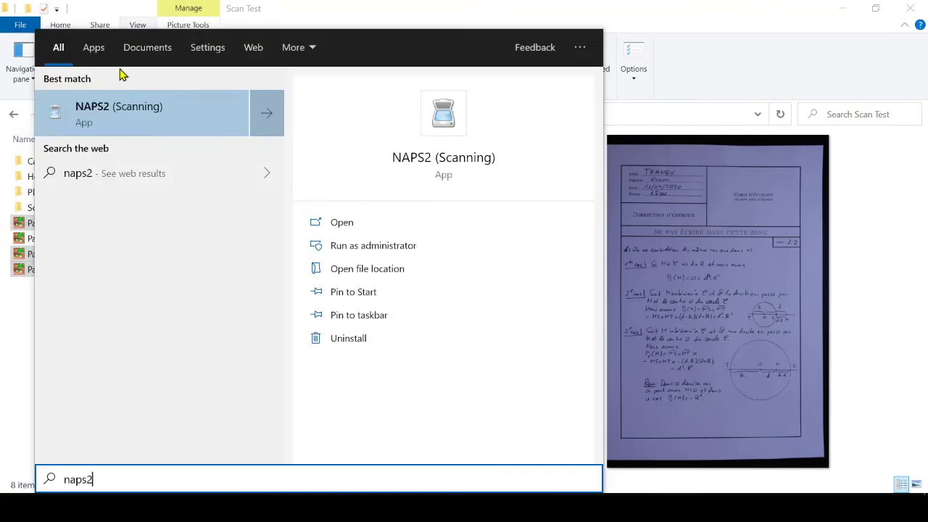
click(130, 108)
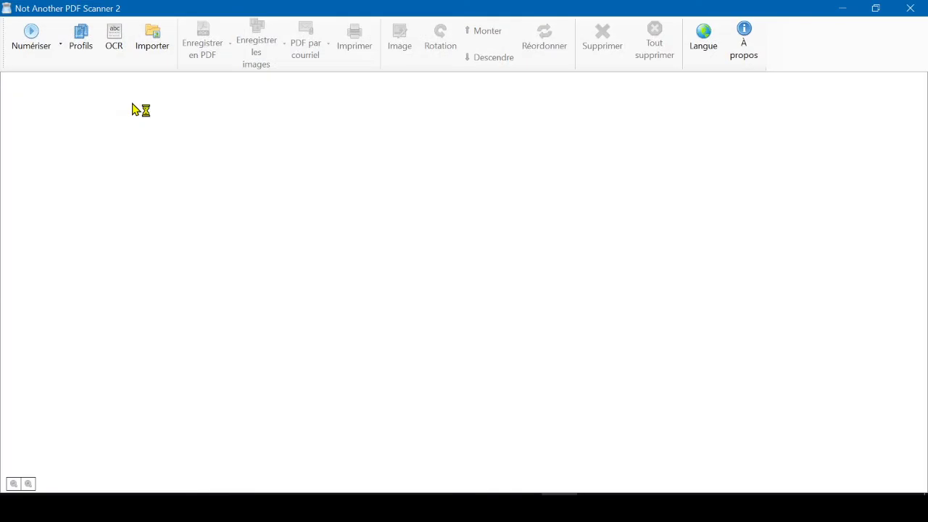
Step: Import the Page 1, Page 2 and Page 3 2667x4000=11Mpx JPG files from the Scan Test folder
click(159, 58)
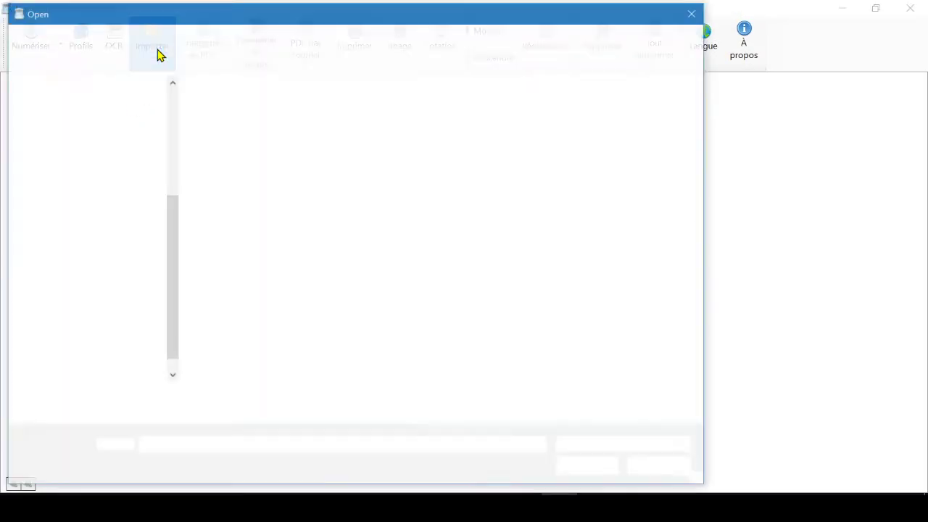
click(221, 169)
ctrl+click(227, 200)
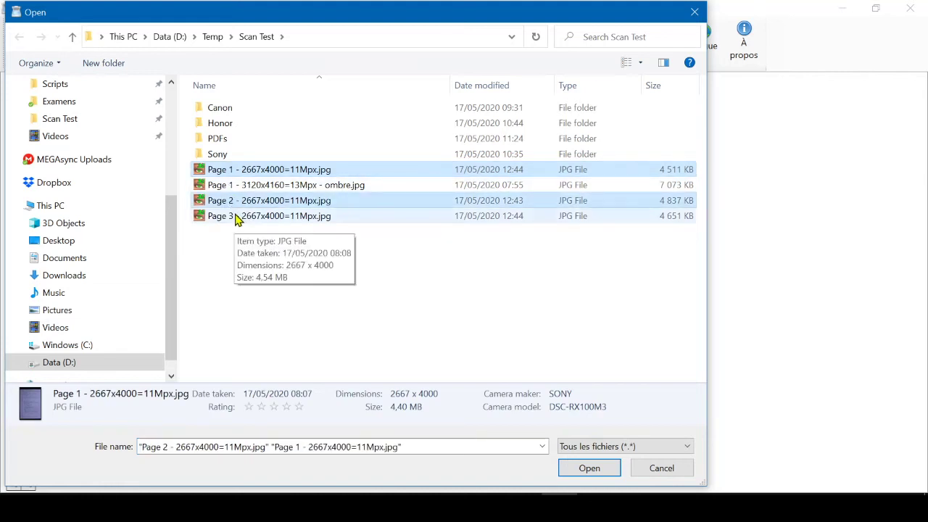
ctrl+click(240, 215)
click(589, 468)
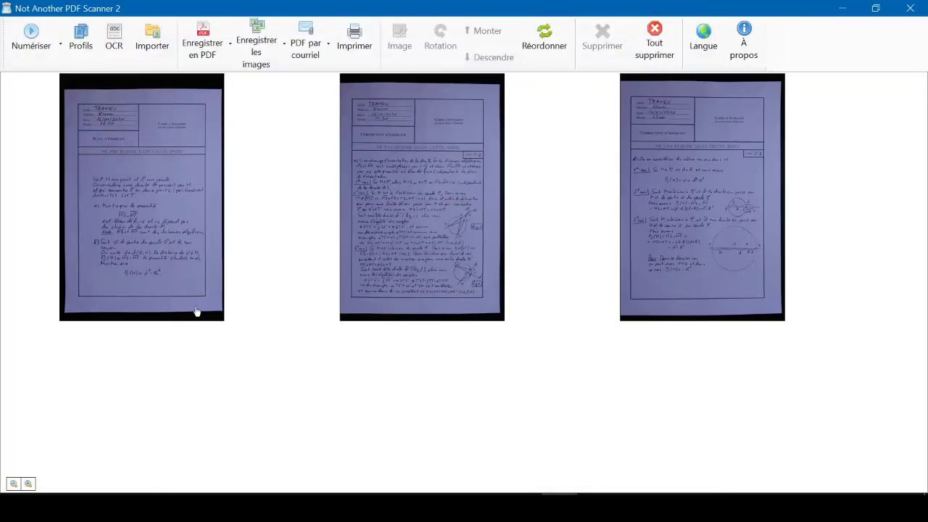
Step: Convert the first page to black and white (Noir et blanc) with a threshold of -203
click(186, 259)
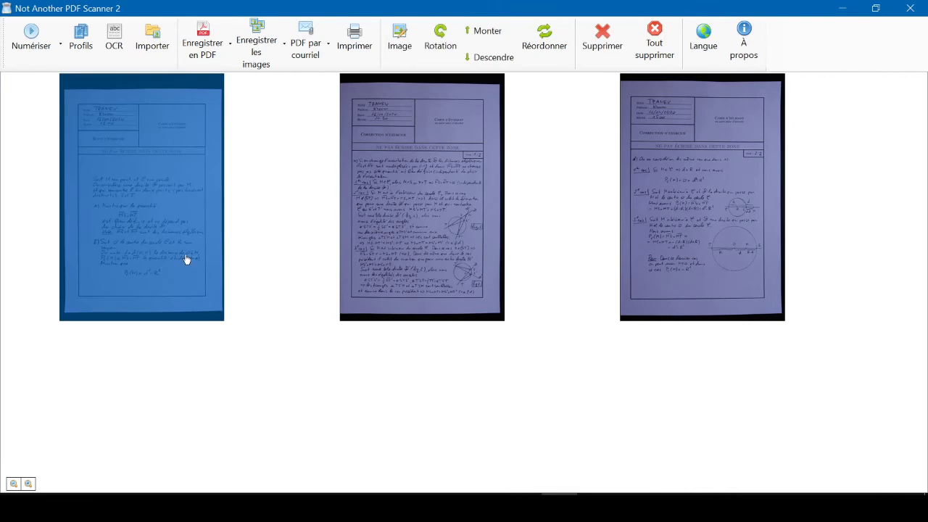
click(403, 56)
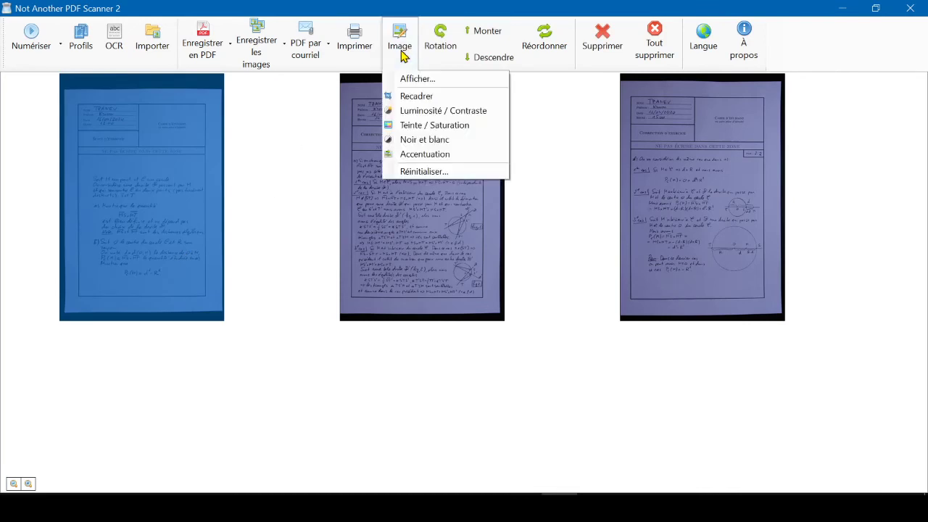
click(411, 140)
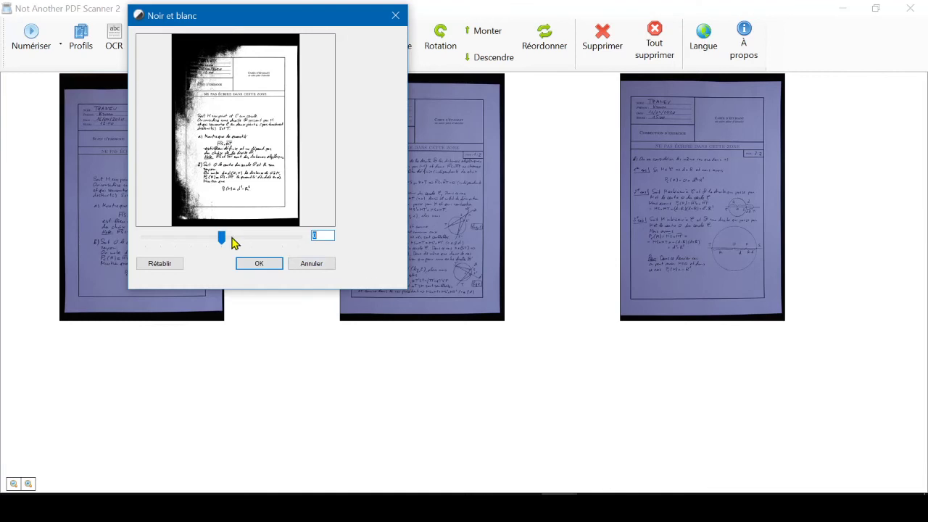
drag(406, 287, 691, 487)
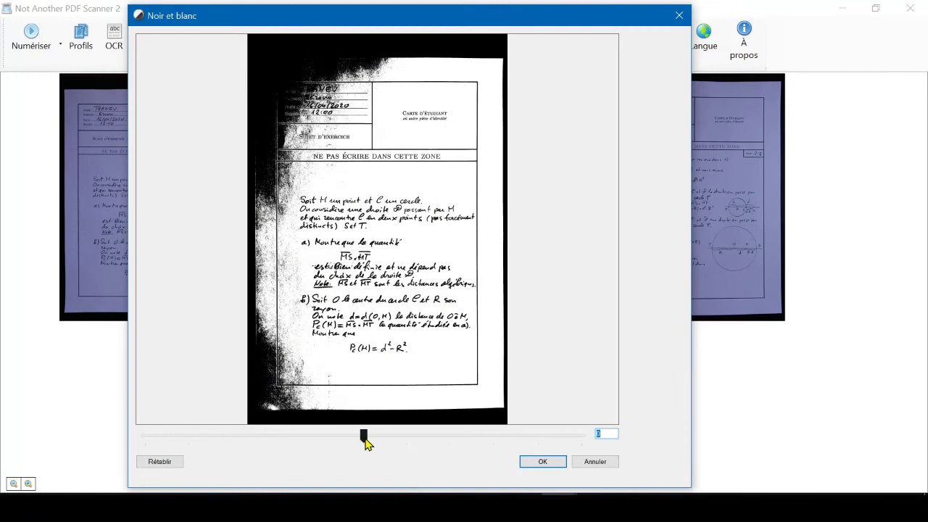
drag(364, 435, 325, 440)
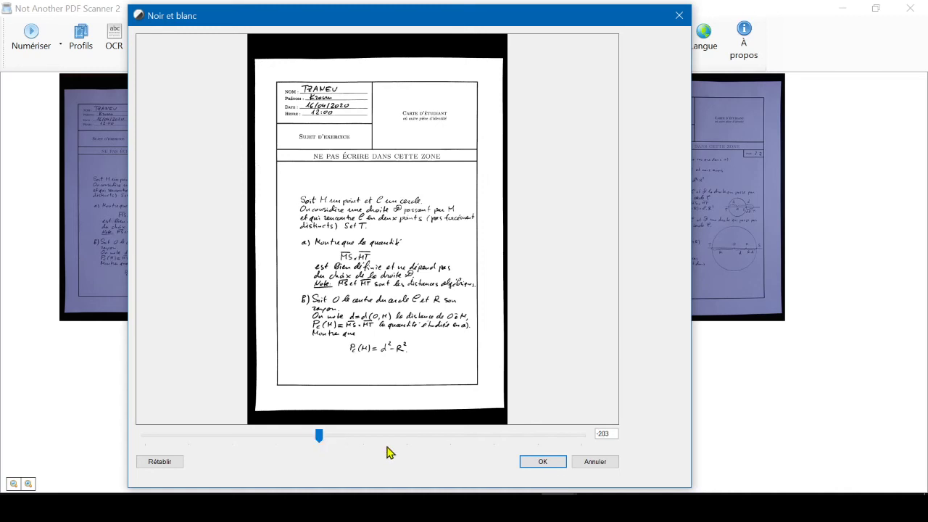
click(528, 463)
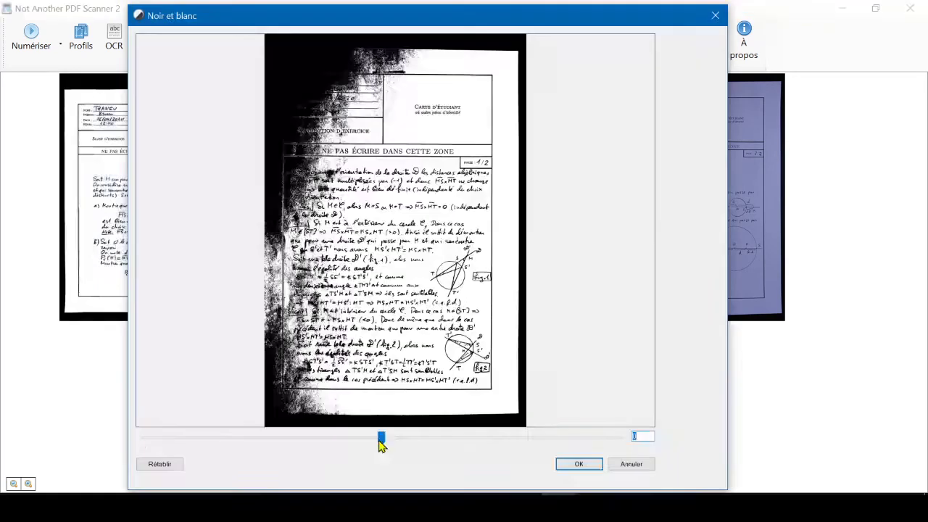
Step: Convert the second and third pages to black and white, using a threshold of -234 for the third page
drag(382, 440, 327, 439)
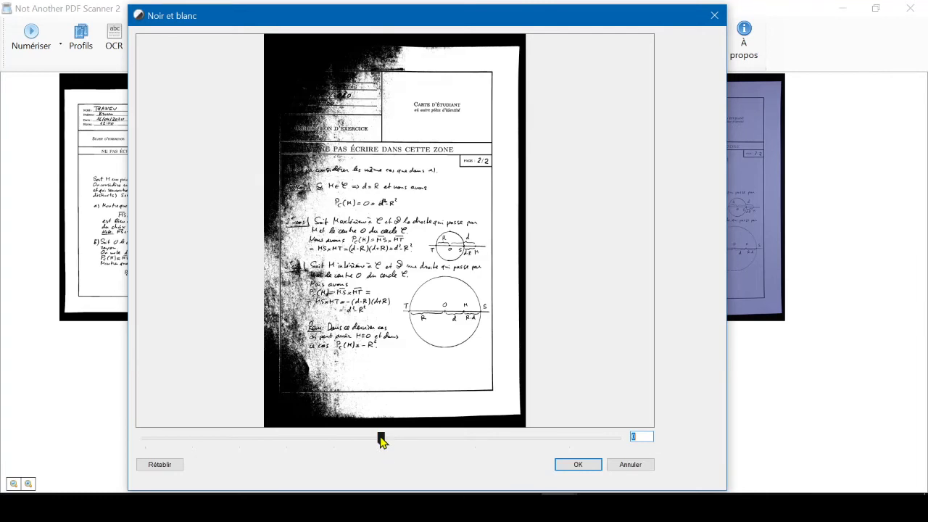
drag(379, 437, 326, 447)
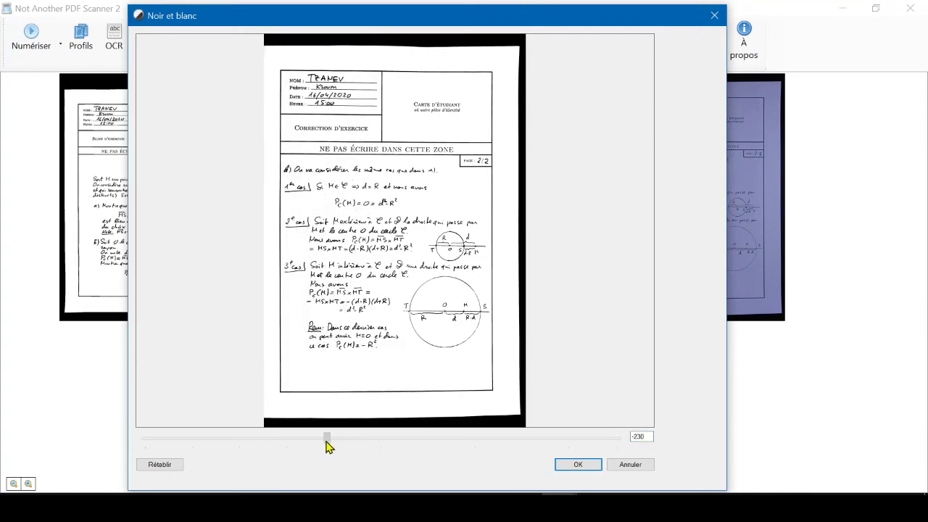
click(576, 464)
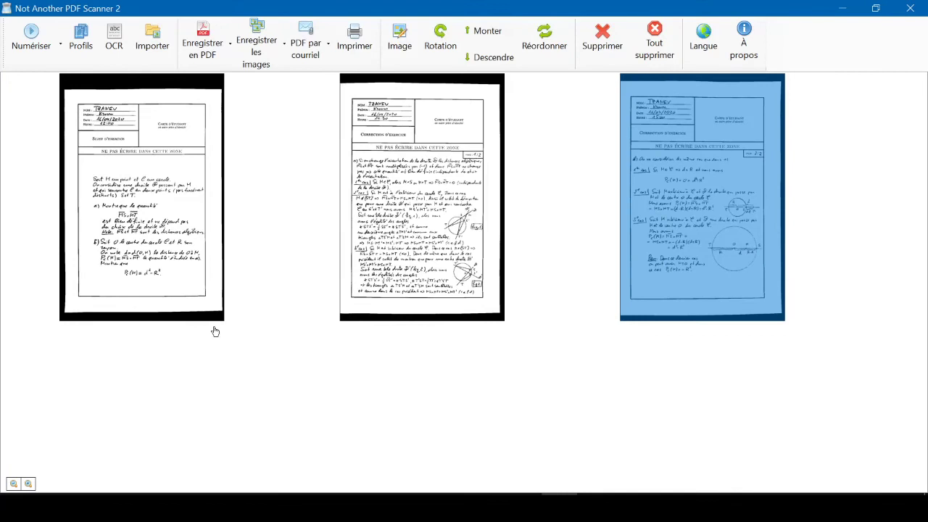
Step: Crop the first page (Recadrer) to the paper's edges so the black border around the sheet is removed
click(181, 241)
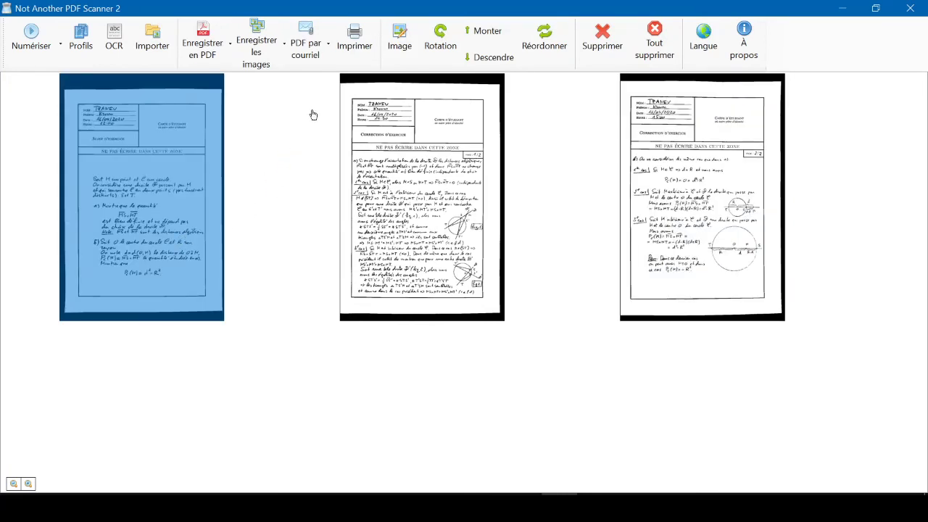
click(401, 52)
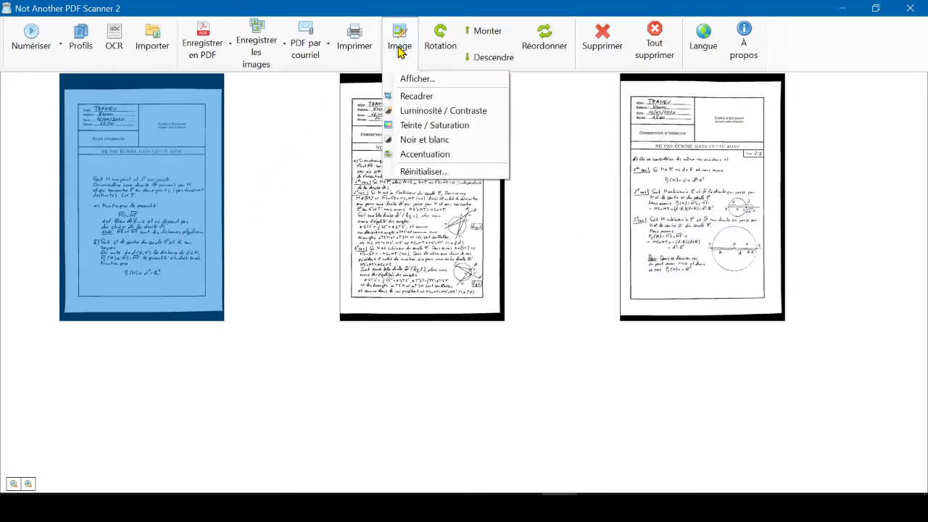
click(415, 98)
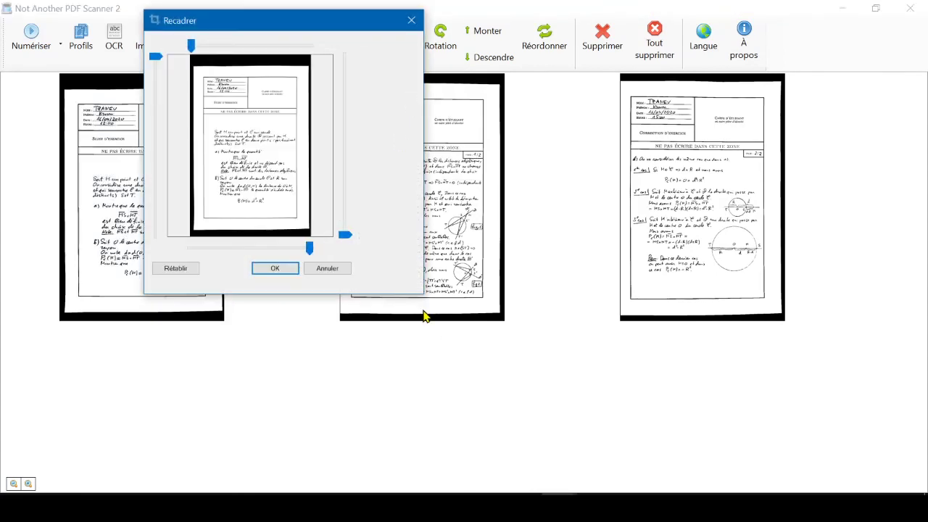
drag(417, 289, 712, 482)
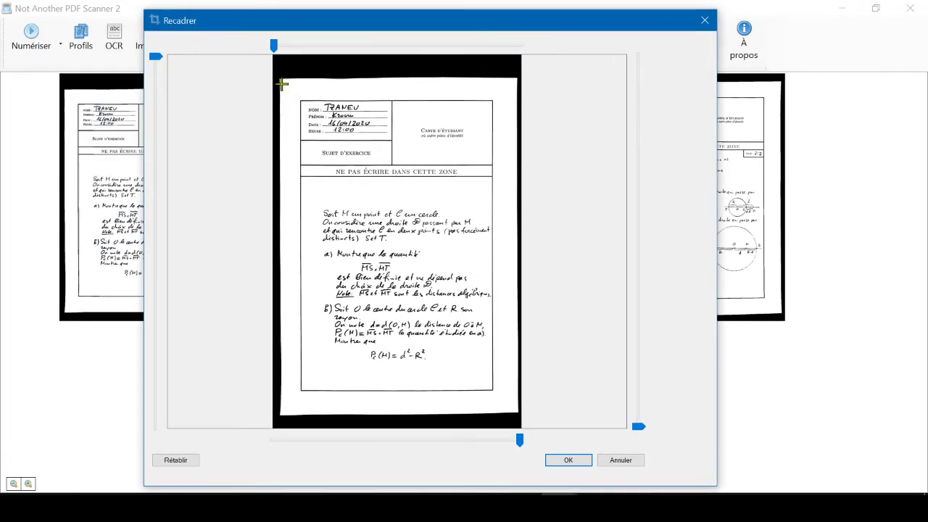
drag(282, 82, 516, 411)
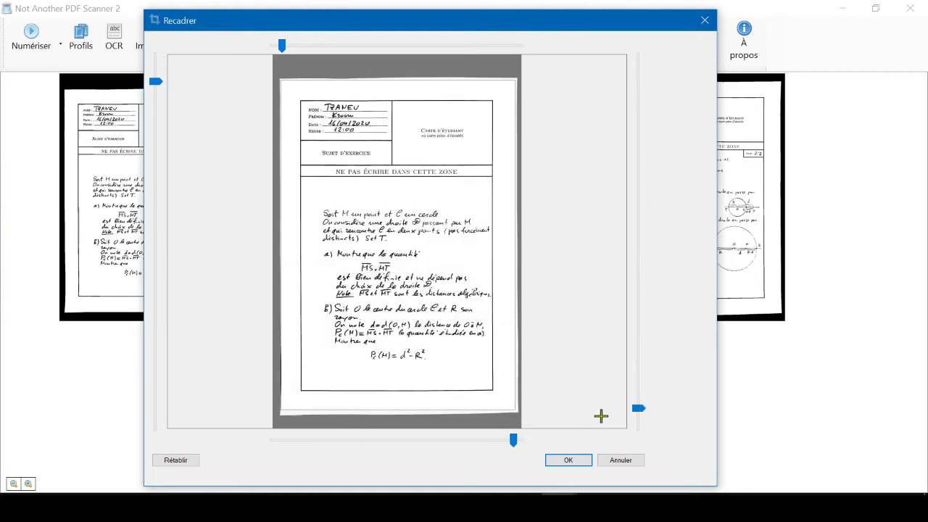
drag(635, 408, 636, 412)
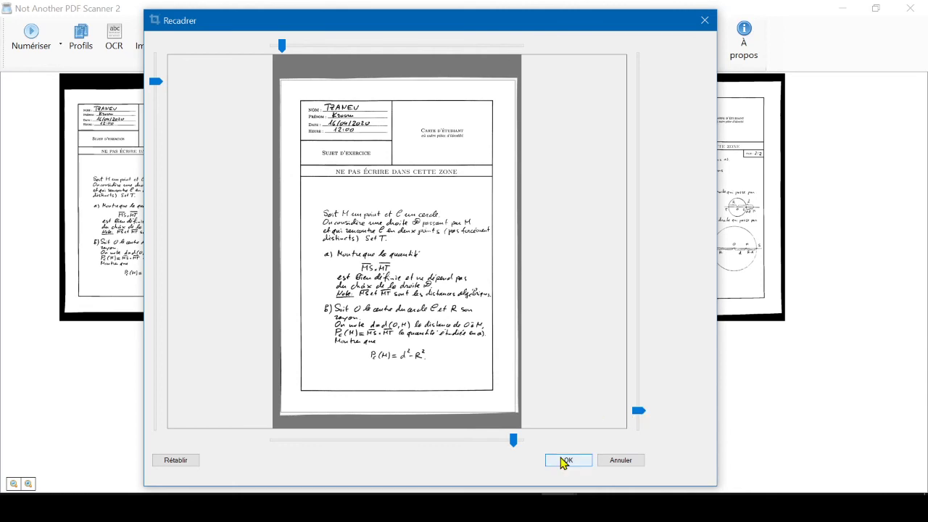
click(563, 461)
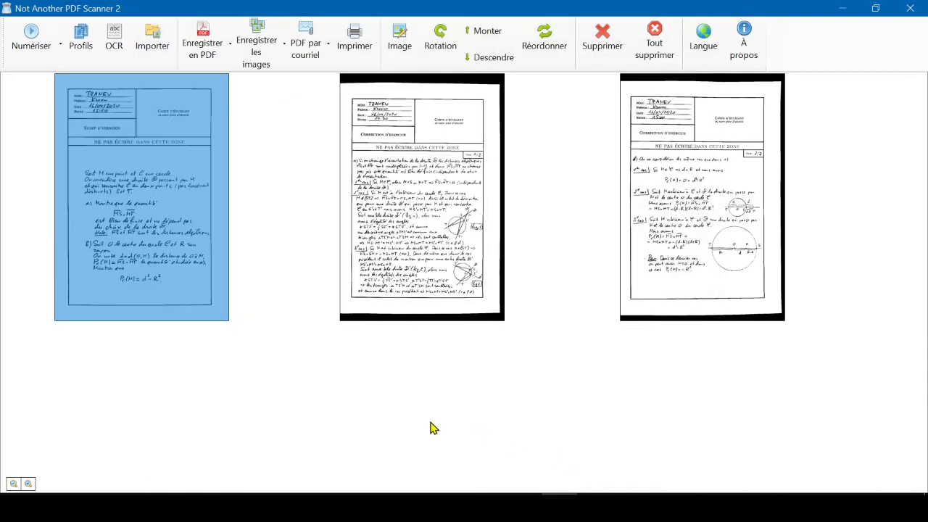
Step: Save all three cropped pages as one PDF in the Scan Test folder
click(533, 310)
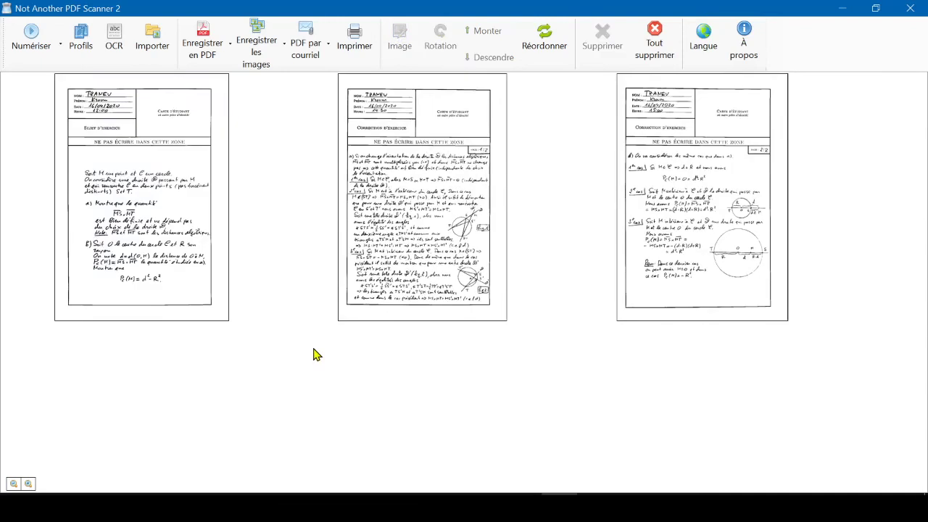
click(206, 52)
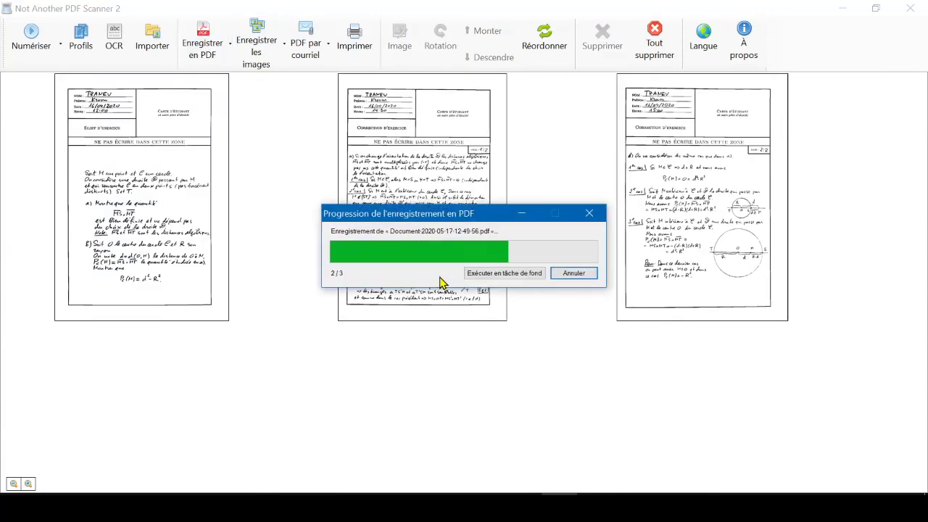
Step: Switch to File Explorer, open the newly saved PDF in SumatraPDF and check the legibility of its pages
key(alt+Tab)
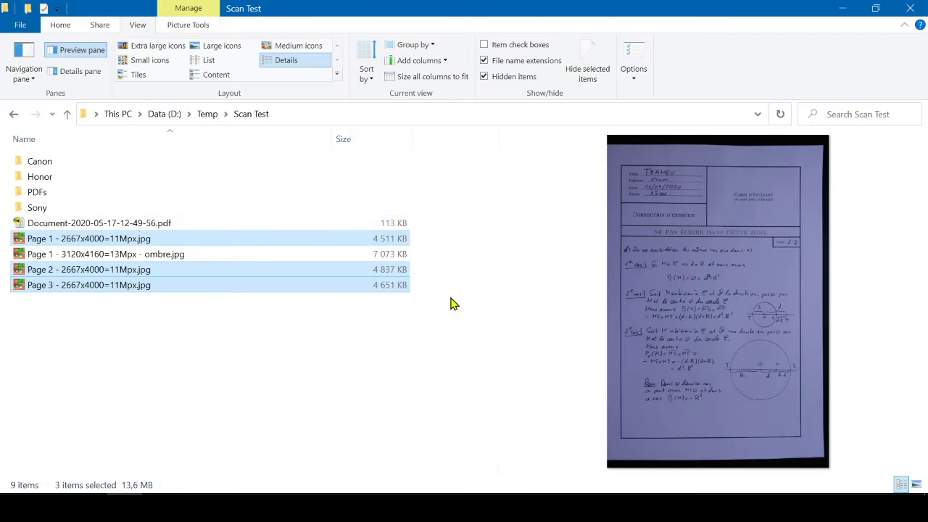
click(142, 226)
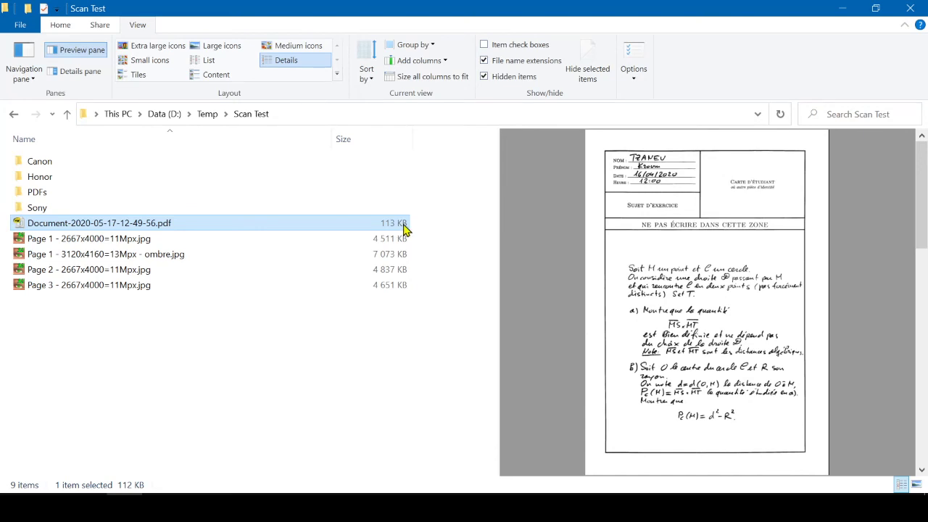
double_click(134, 228)
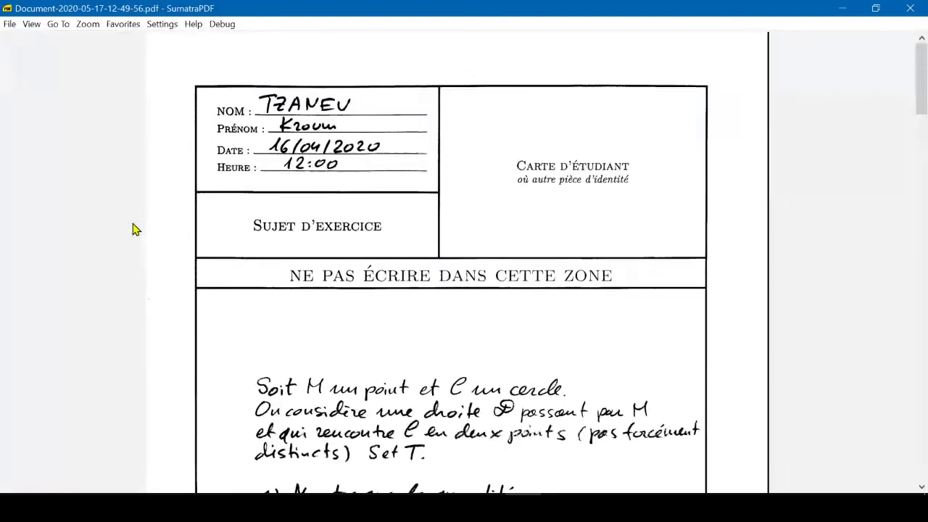
scroll(473, 311, down, 5)
ctrl+scroll(474, 310, up, 2)
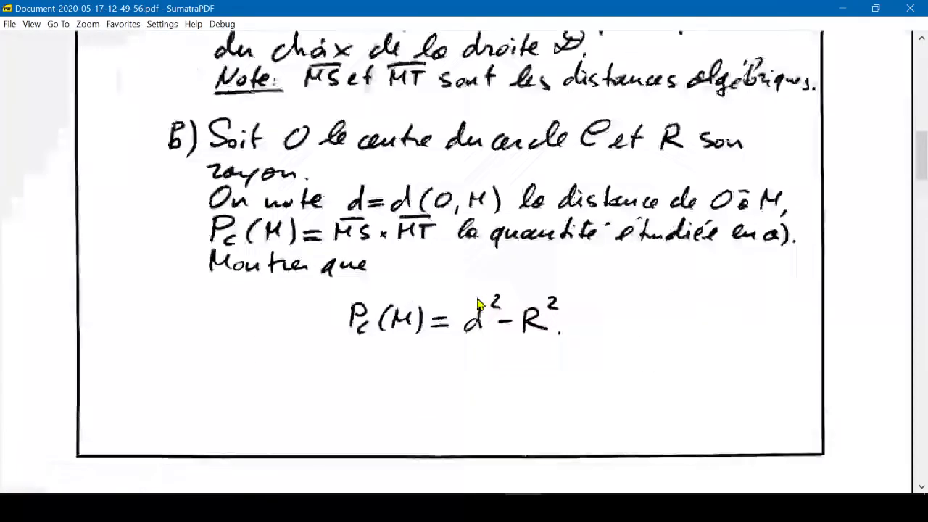
scroll(476, 304, down, 8)
scroll(478, 304, down, 10)
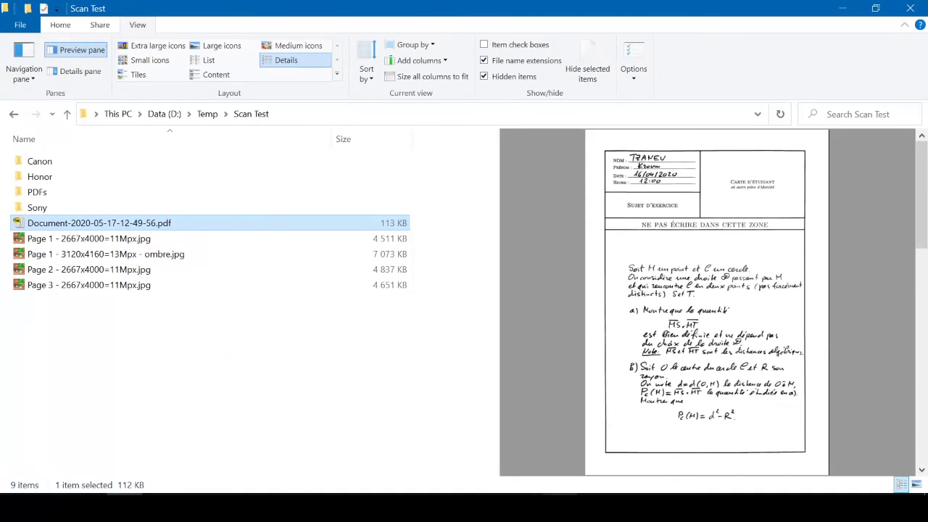
Step: Return to NAPS2 and delete all three pages from the workspace
click(559, 508)
click(173, 268)
ctrl+click(410, 265)
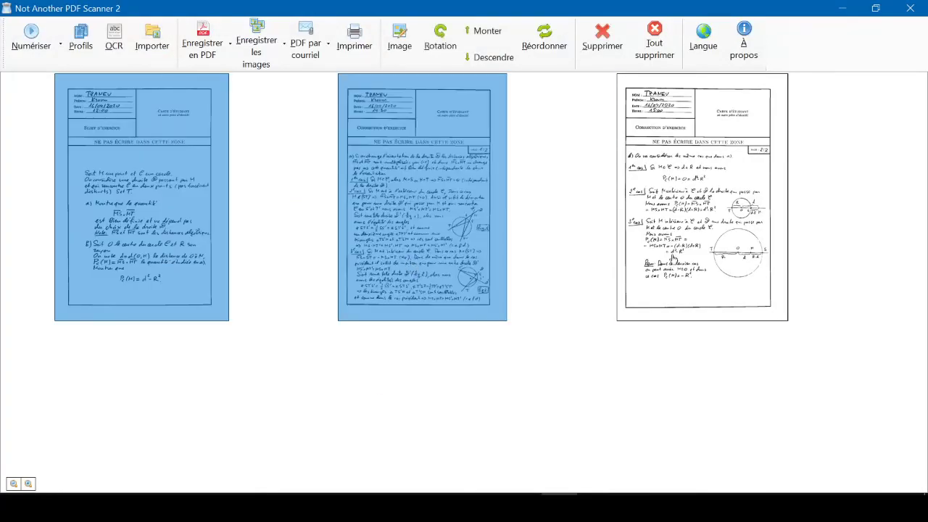
ctrl+click(703, 257)
key(Delete)
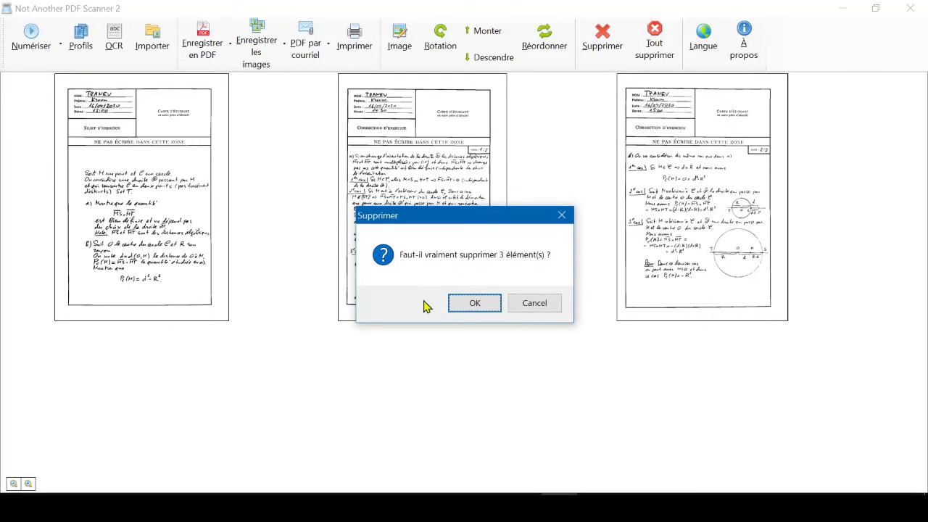
click(467, 307)
Step: Import the image "Page 1 - 3120x4160=13Mpx - ombre.jpg" from the Scan Test folder
click(153, 45)
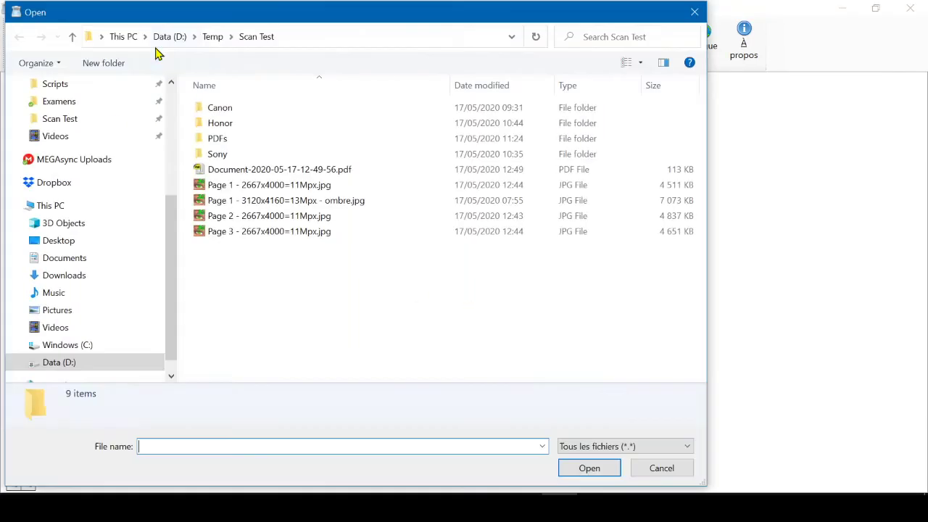
click(334, 202)
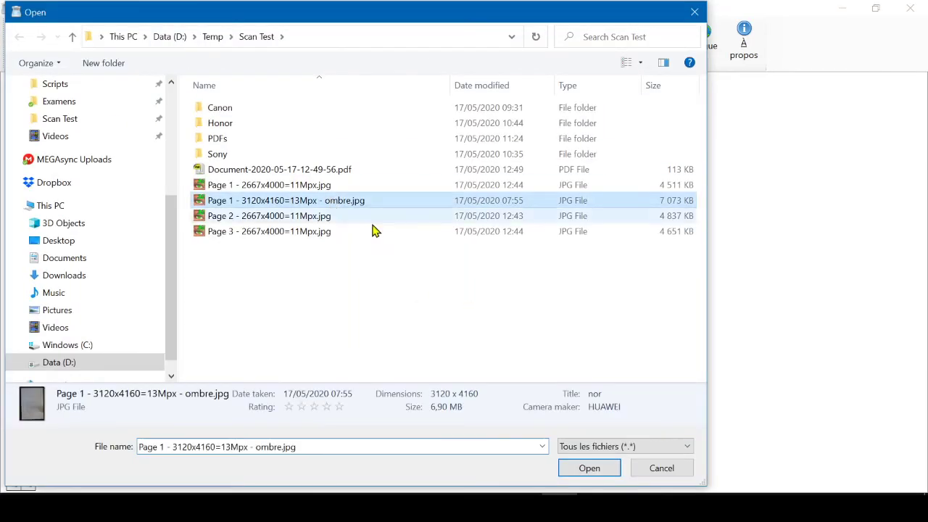
click(580, 469)
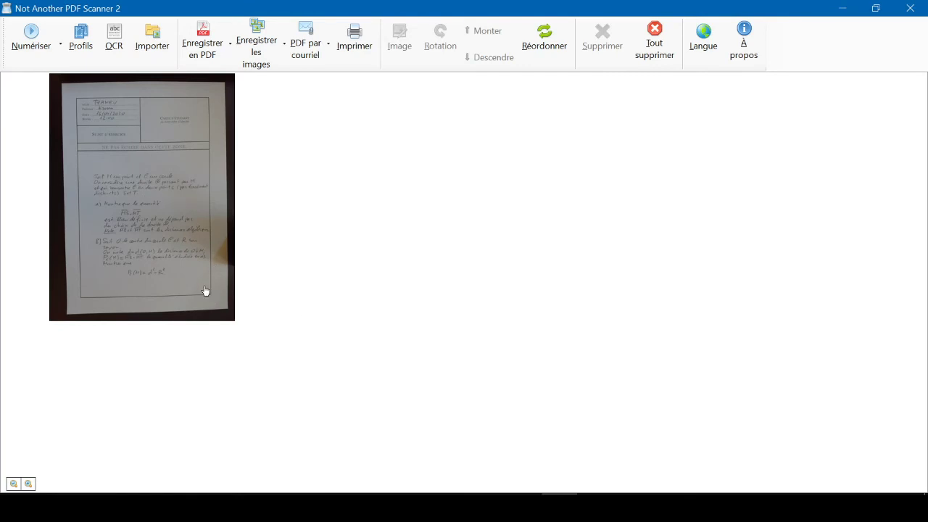
Step: Crop the imported page photo to the sheet's edges, removing the dark table background around the paper
scroll(182, 281, up, 1)
scroll(285, 344, up, 1)
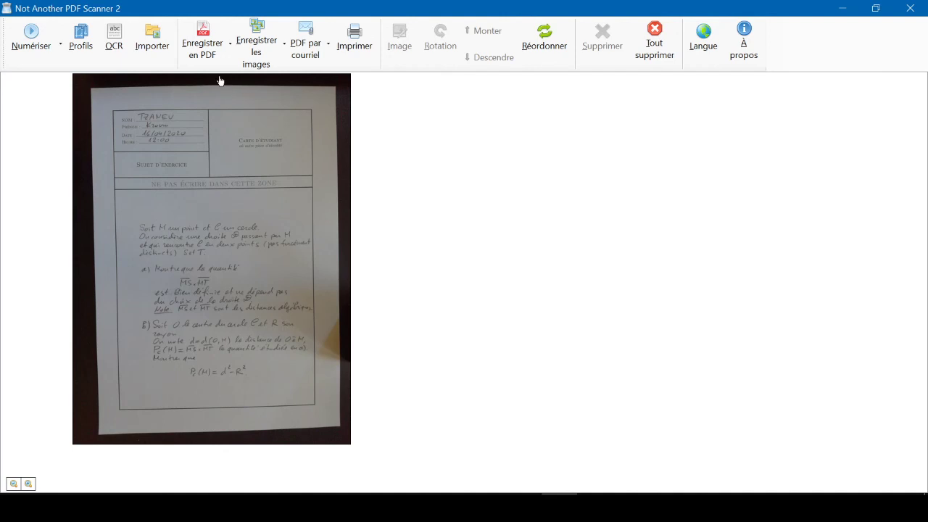
click(331, 110)
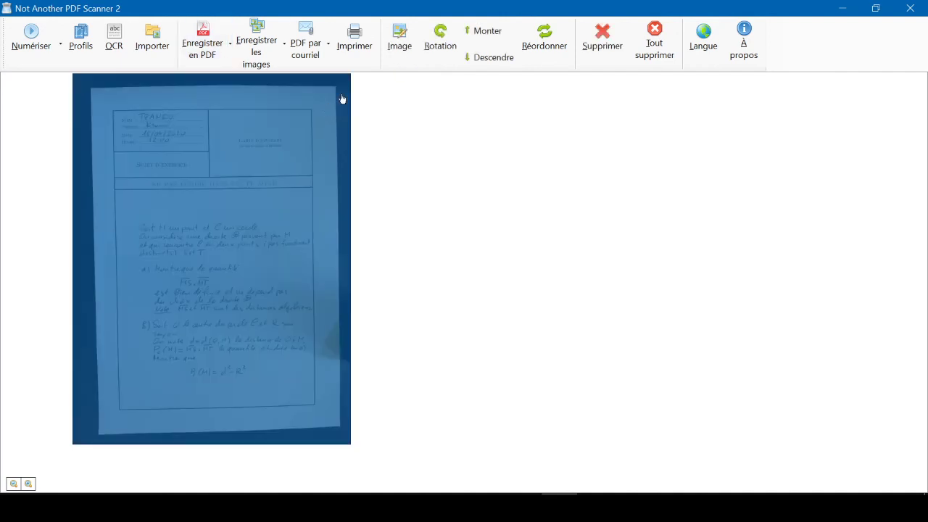
click(398, 59)
click(414, 95)
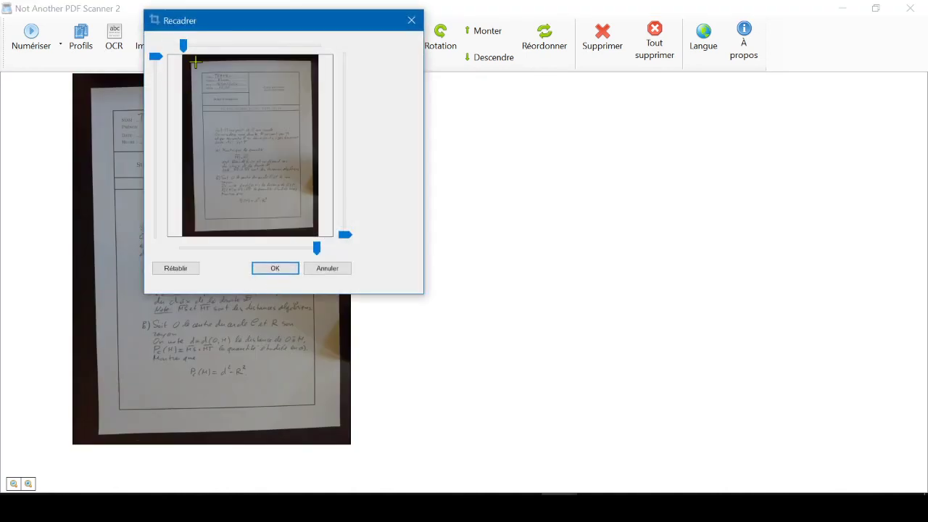
drag(194, 63, 310, 225)
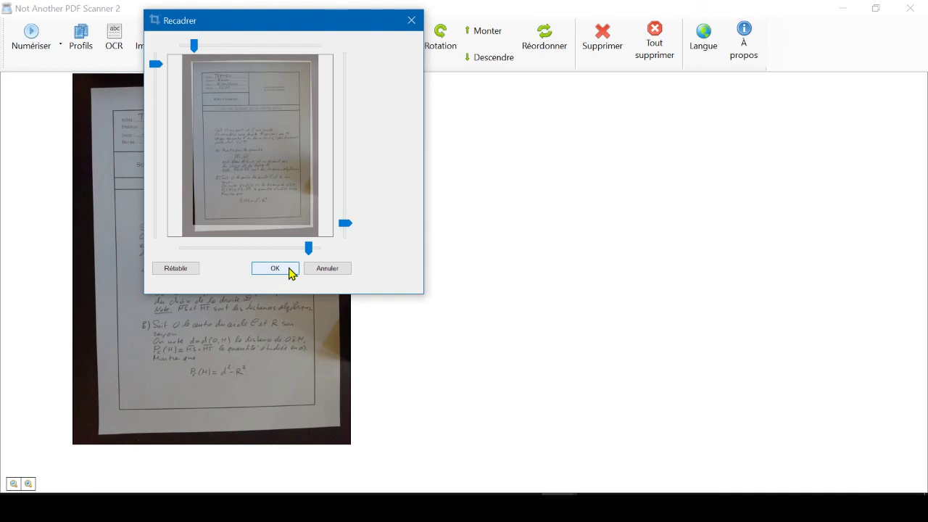
drag(201, 47, 197, 47)
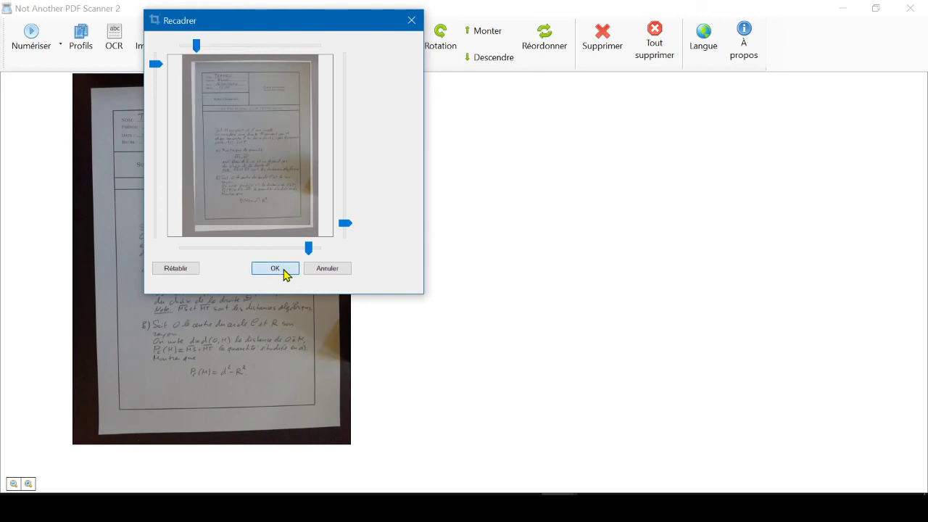
click(283, 272)
click(431, 267)
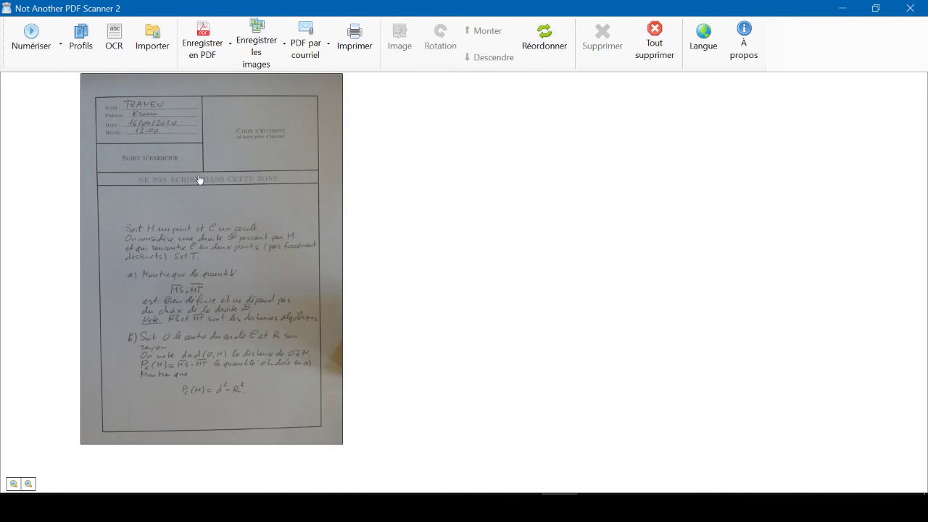
Step: Convert the cropped page to black and white with the threshold at -194 to reduce the shadow at its right edge
click(265, 82)
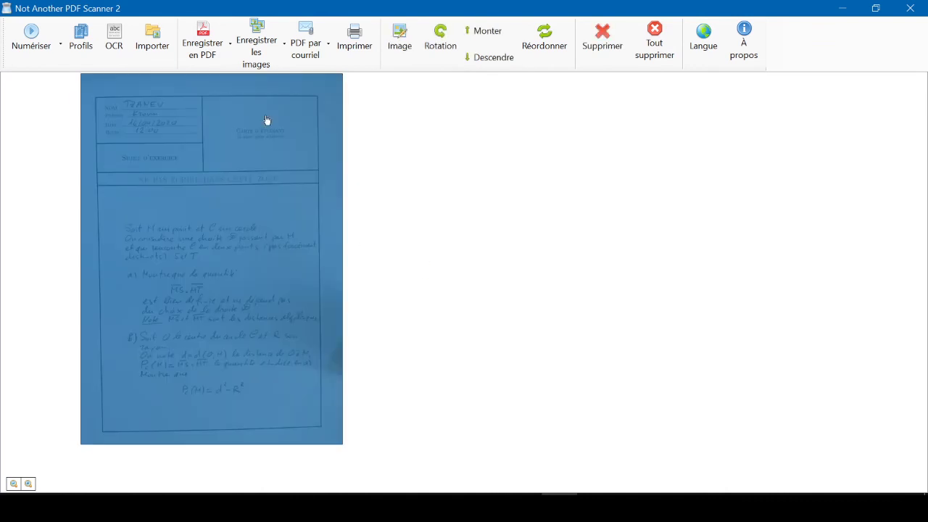
click(397, 49)
click(435, 140)
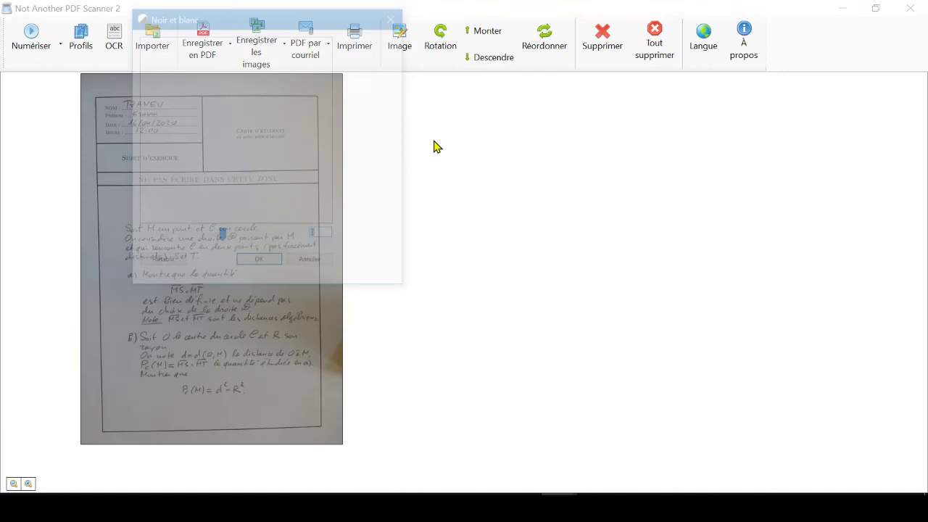
drag(407, 288, 737, 478)
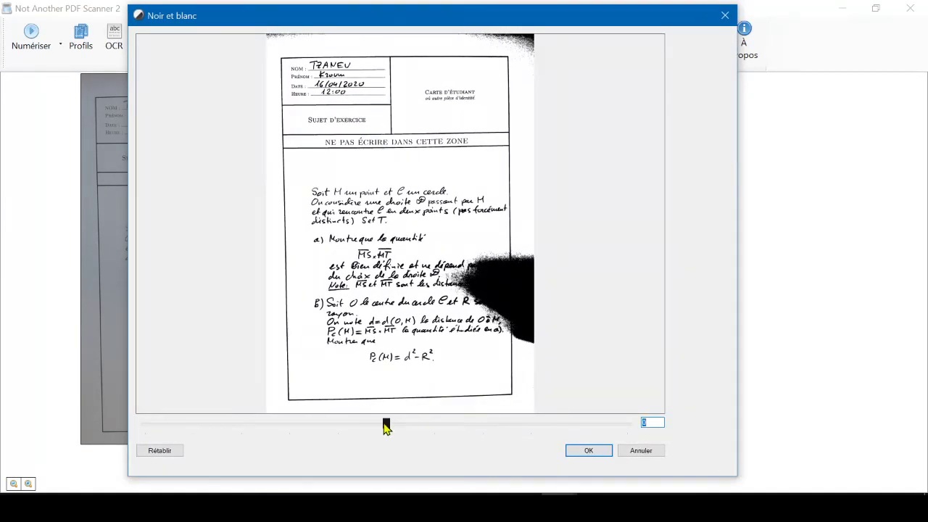
drag(386, 425, 341, 429)
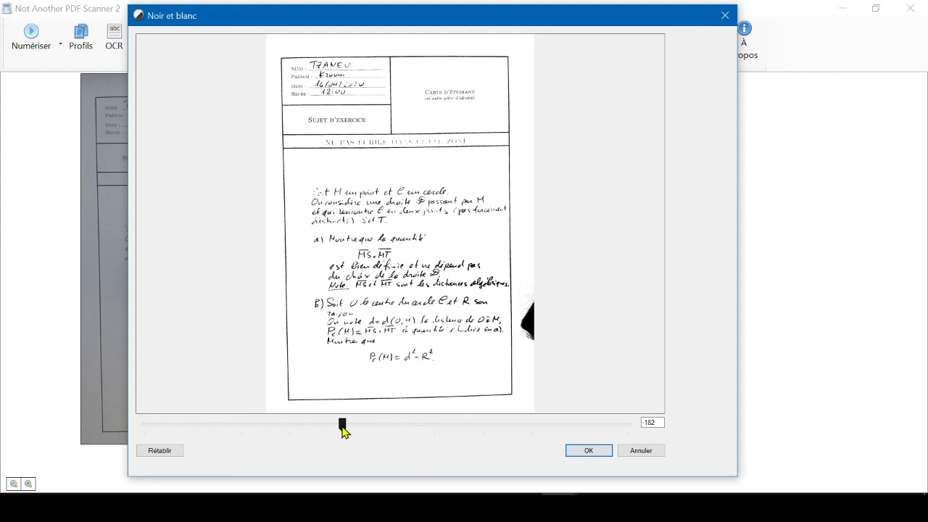
drag(342, 427, 340, 428)
click(589, 451)
Step: Save the page as a PDF, switch to File Explorer and open the new file from the Scan Test folder in SumatraPDF
click(220, 58)
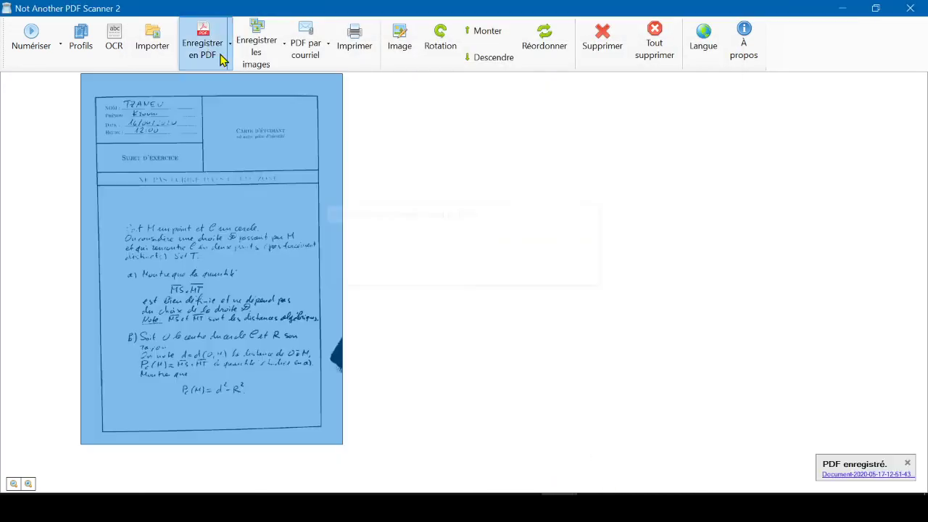
key(alt+Tab)
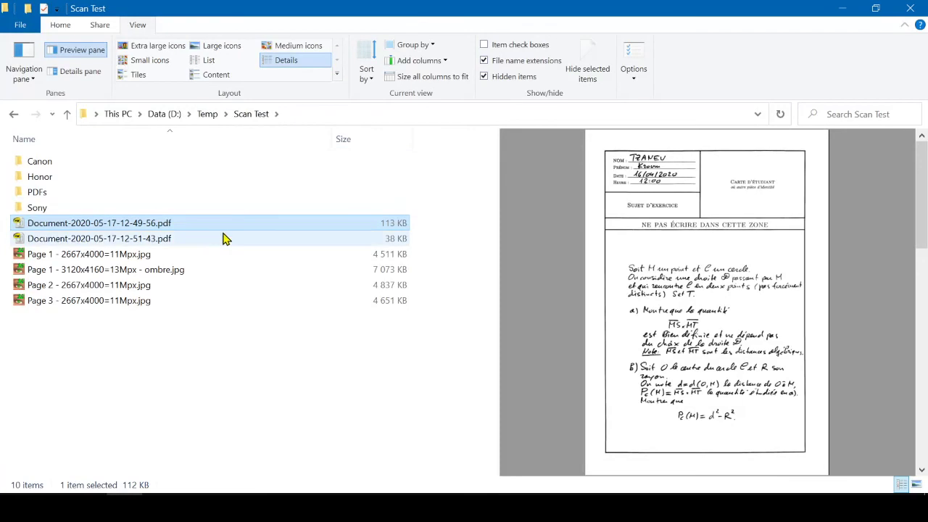
click(137, 244)
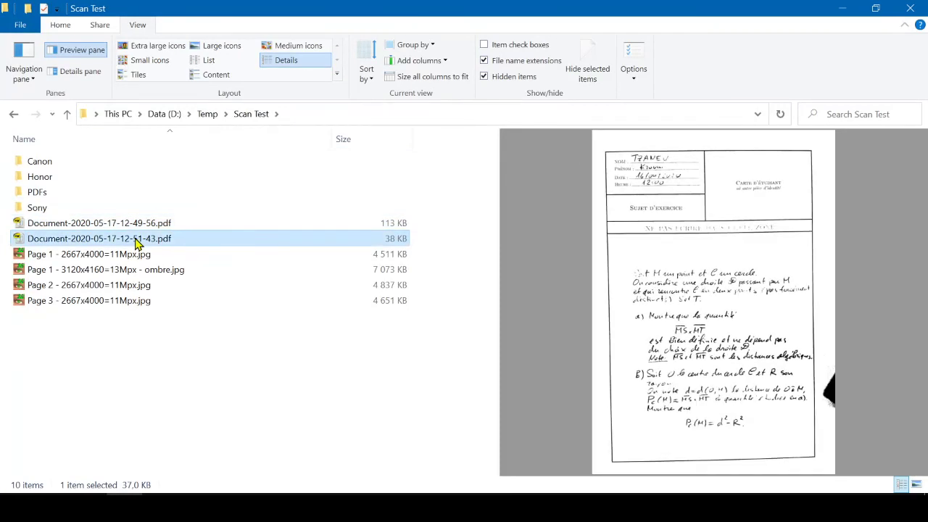
double_click(137, 244)
Step: Examine the saved PDF at several zoom levels, checking the header, handwriting legibility and the shadow area at the page's right edge
scroll(631, 297, down, 10)
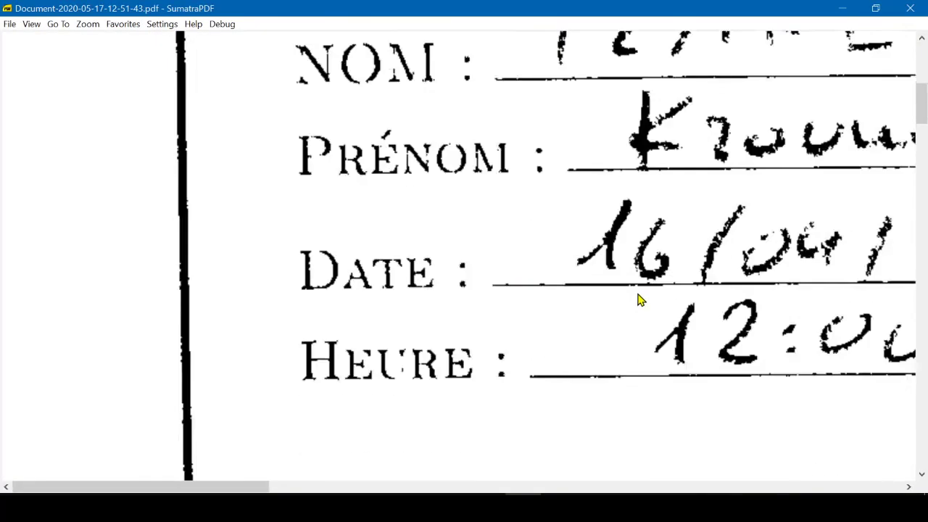
scroll(635, 293, up, 1)
scroll(692, 339, down, 2)
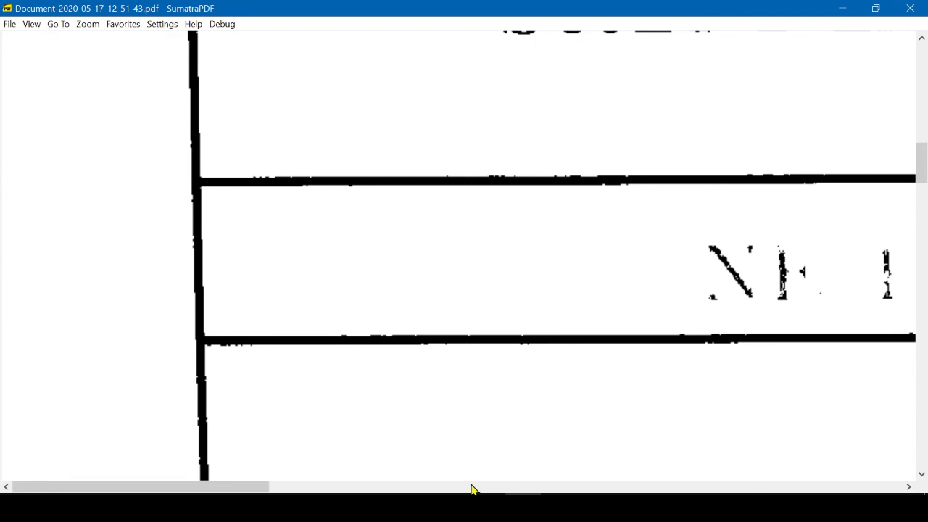
drag(267, 489, 366, 487)
scroll(485, 363, down, 3)
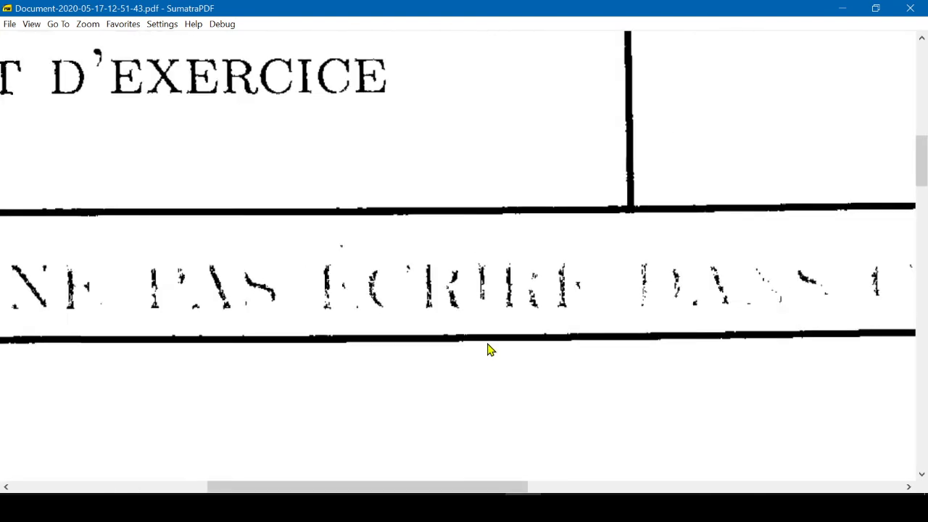
scroll(660, 353, down, 5)
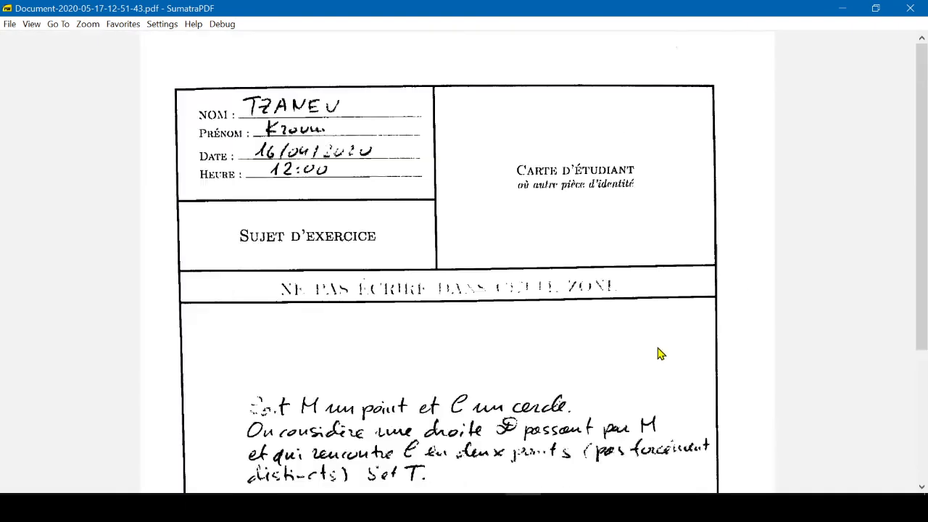
scroll(601, 363, down, 3)
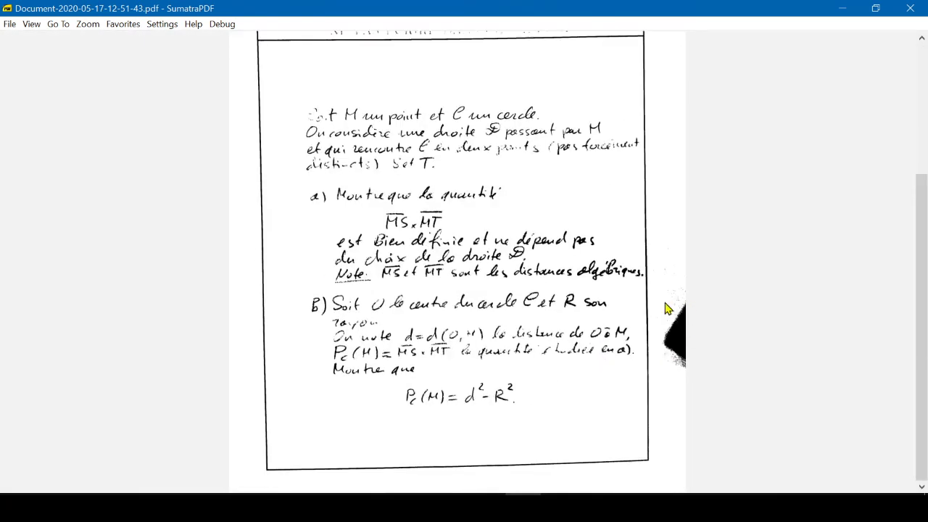
scroll(685, 341, up, 3)
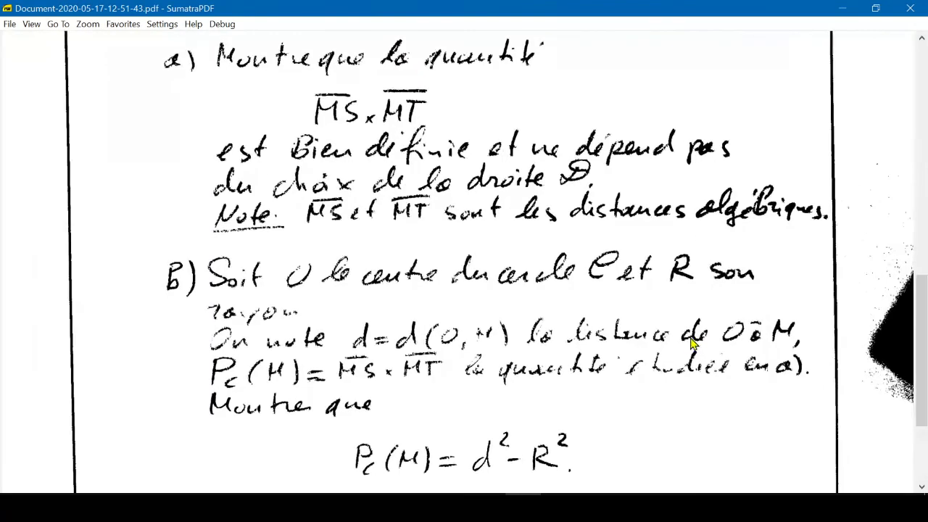
scroll(593, 332, up, 2)
scroll(425, 323, down, 3)
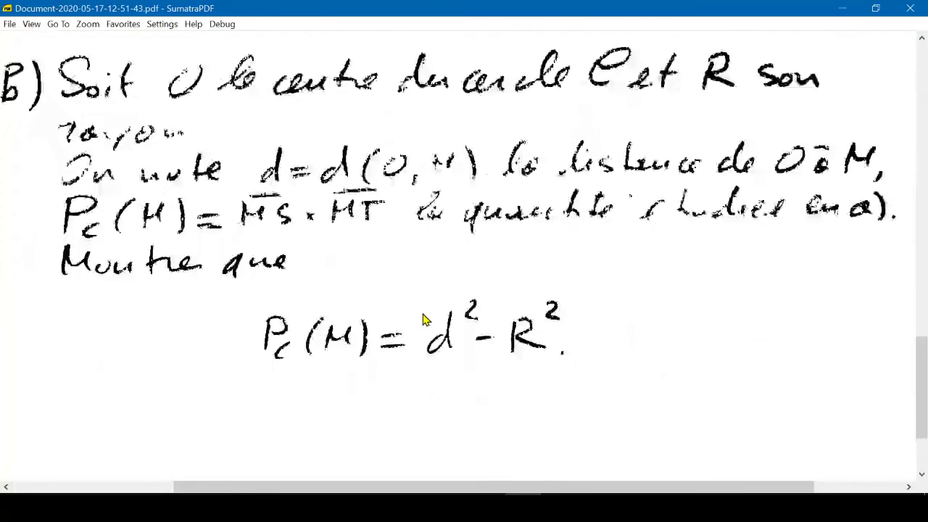